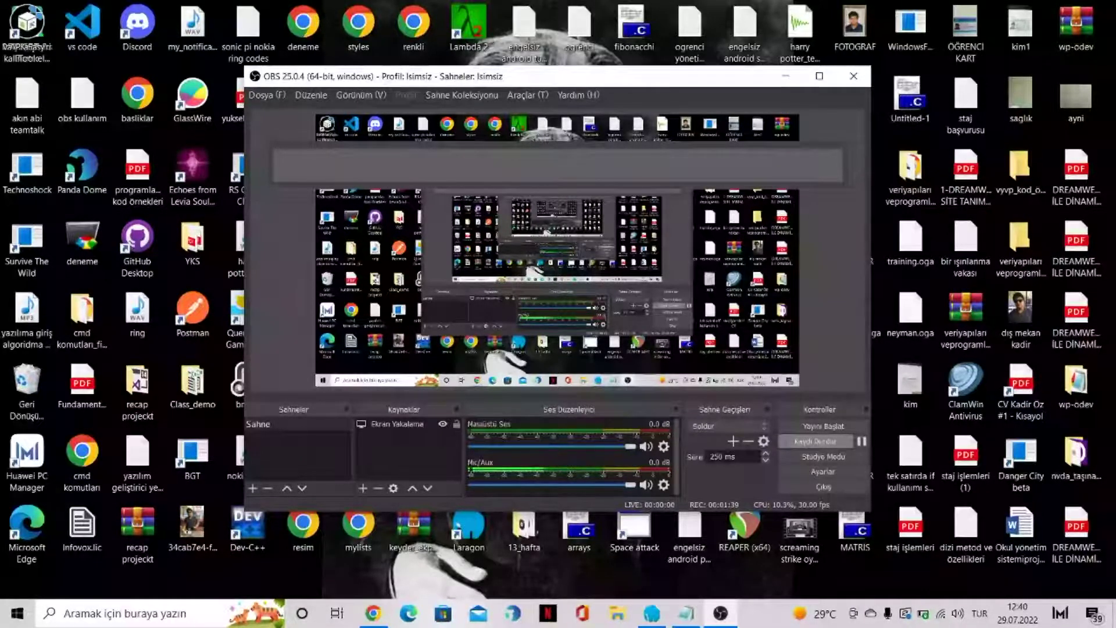
- Open the NVDA settings and go to the Pano İçerik Düzenleyicisi category
right_click(558, 314)
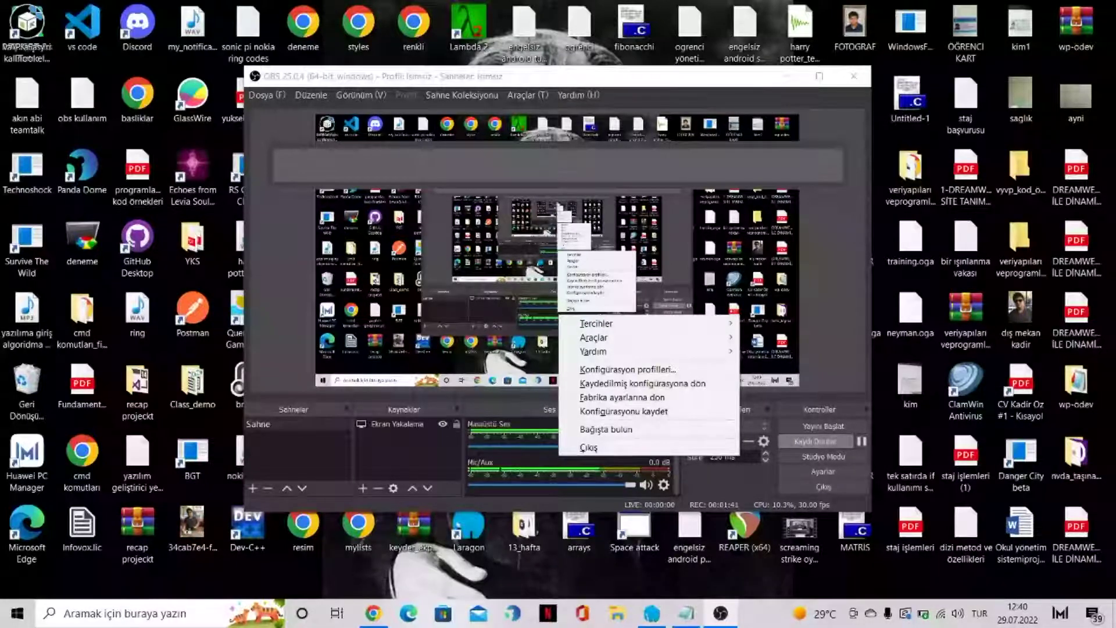
key("Right")
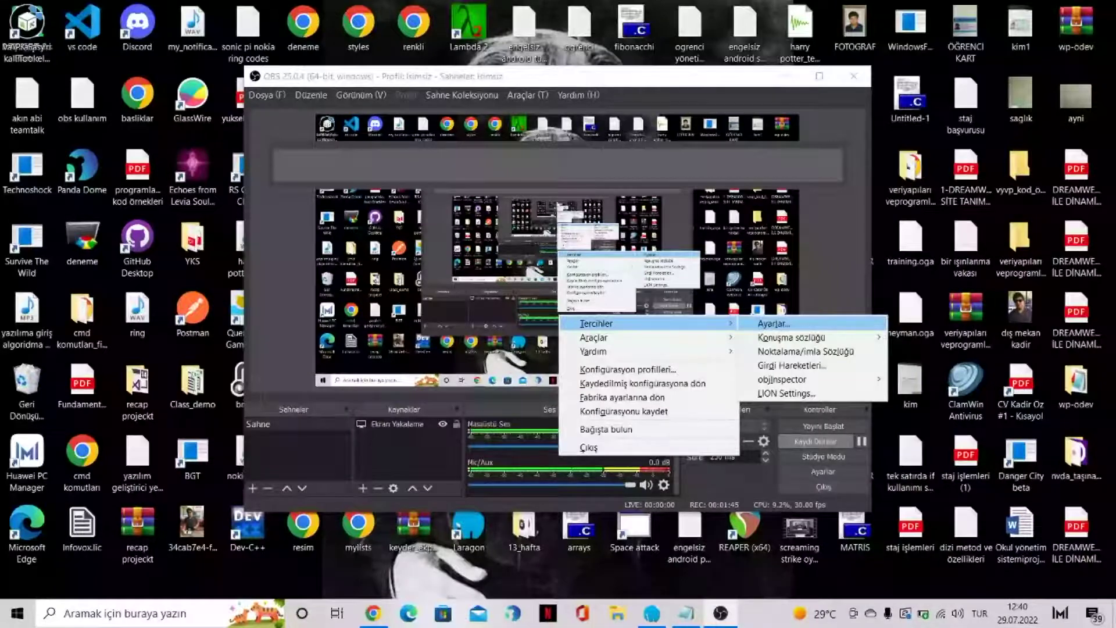
key("Return")
key("Down")
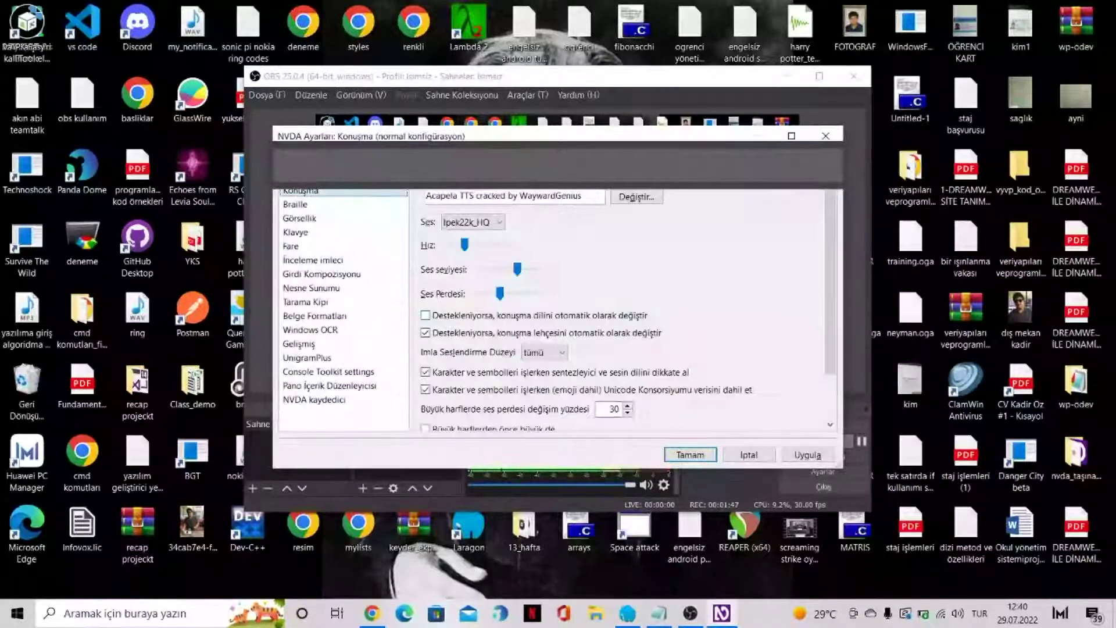
key("Down")
key("Down")
key("Down")
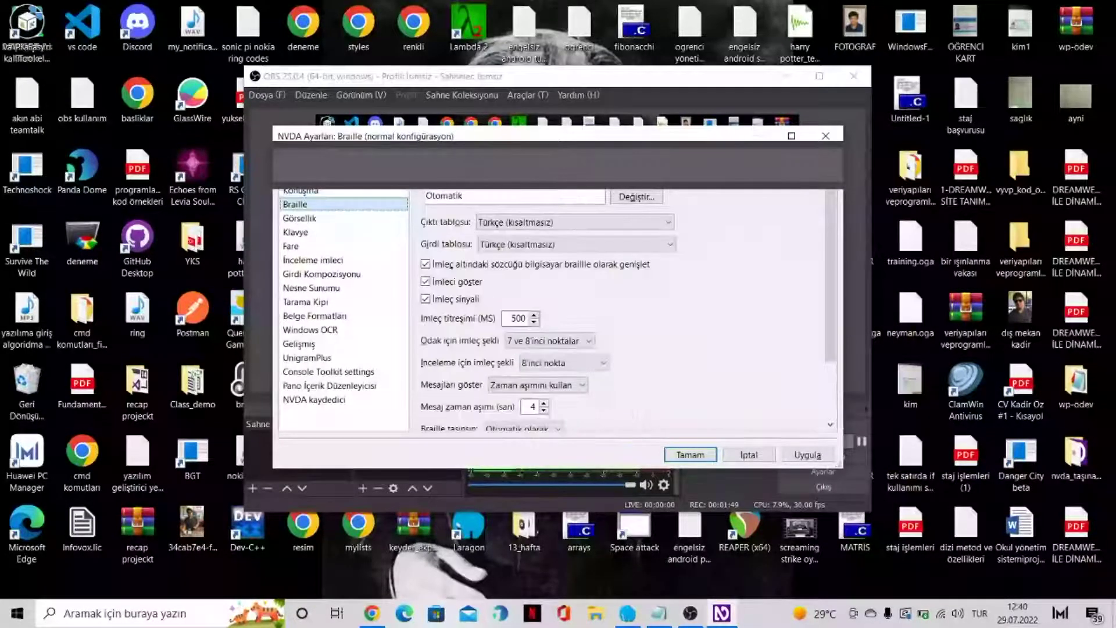
key("Down")
key("Down")
key("Down")
key("Down")
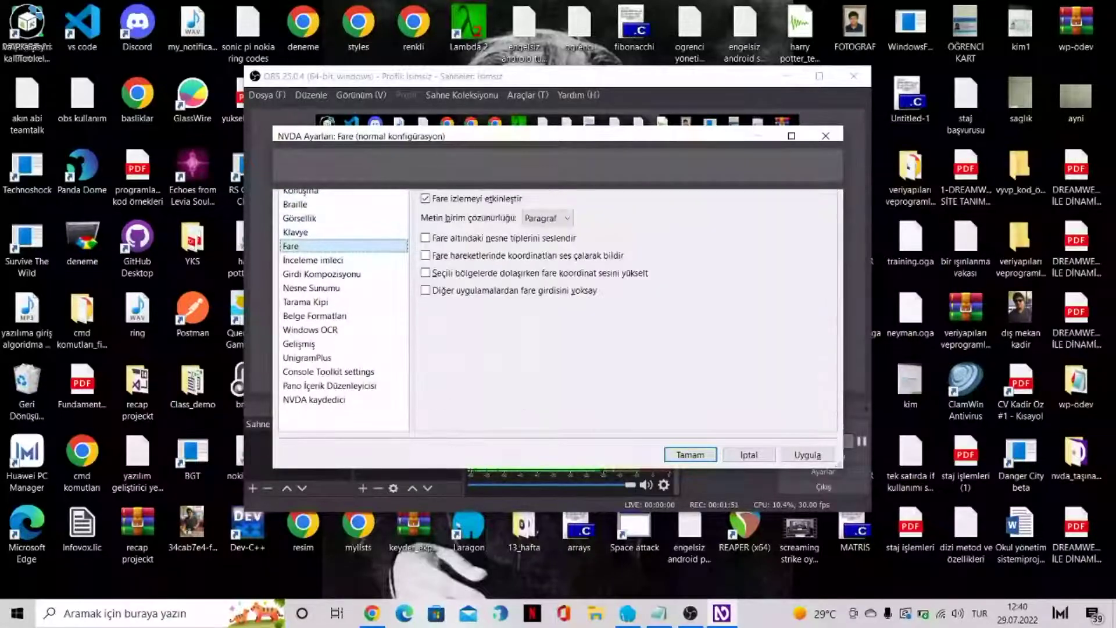
key("Down")
key("Down")
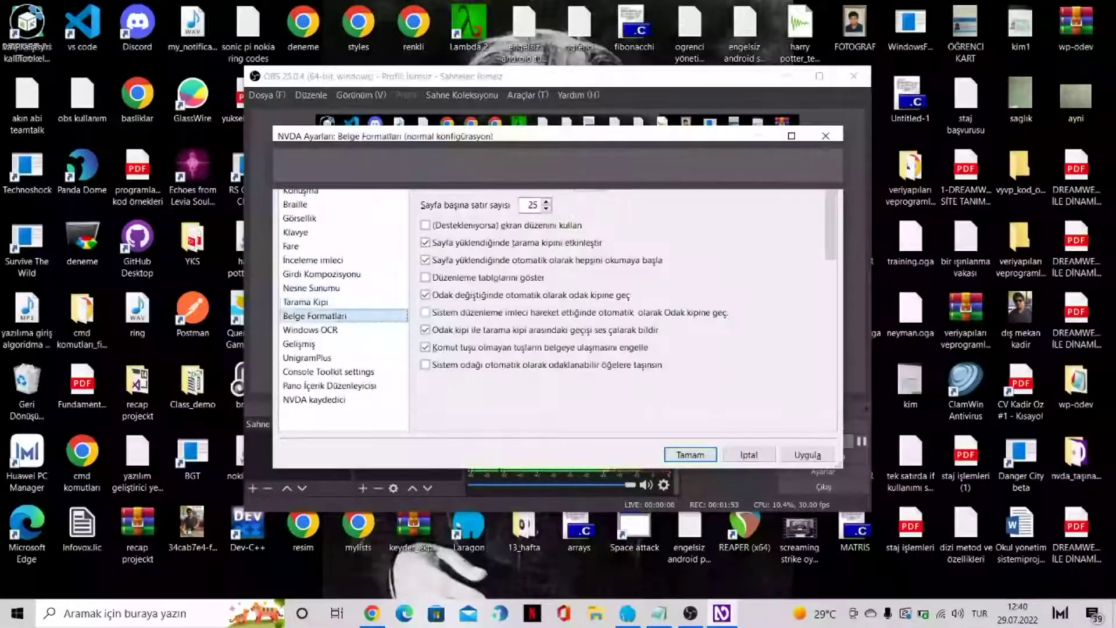
key("Down")
key("Down")
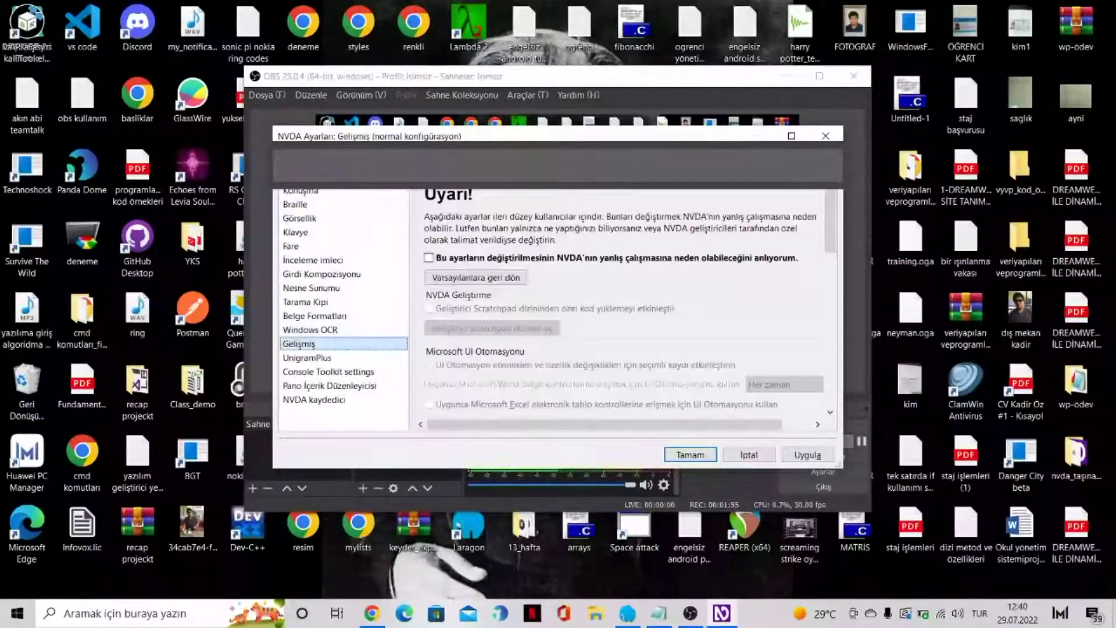
key("Down")
key("Down")
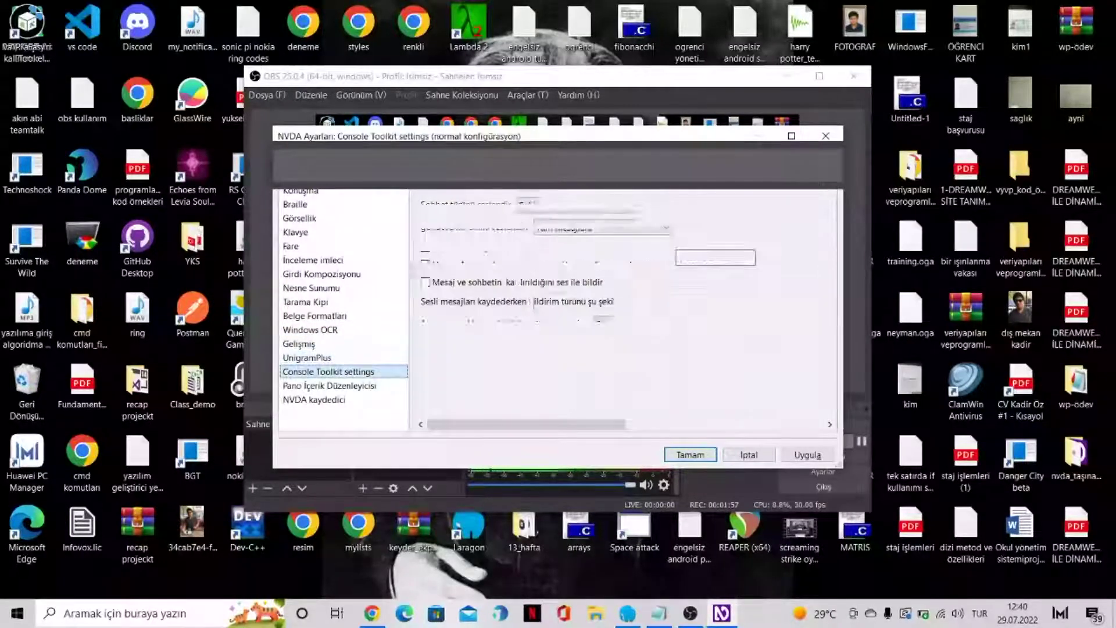
key("Down")
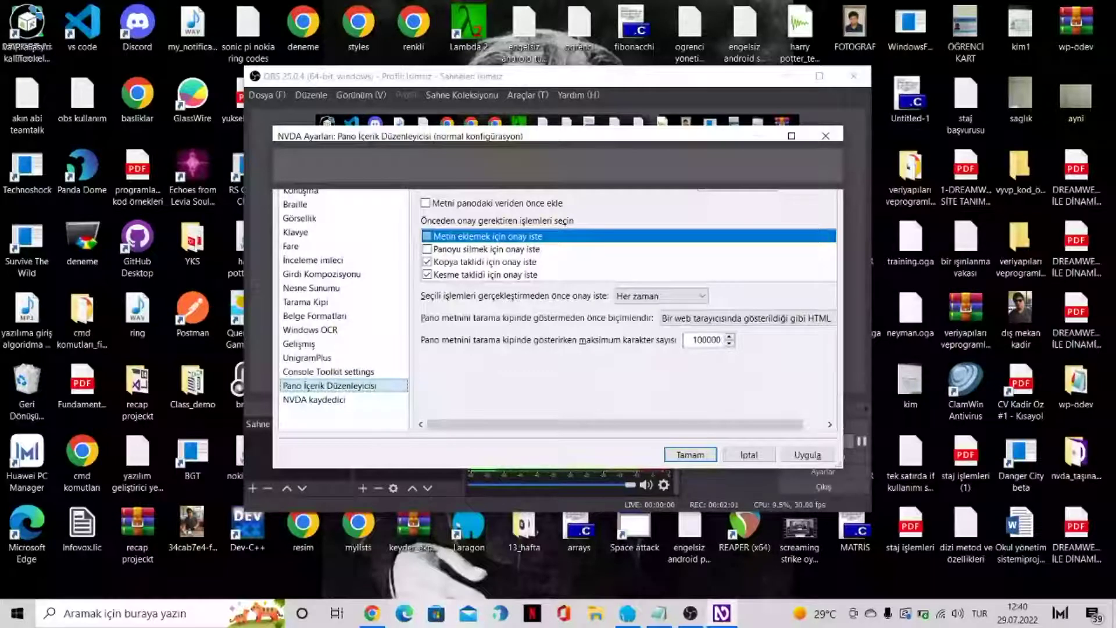
- Turn off the confirmation requests for copy emulation (Kopya taklidi) and cut emulation (Kesme taklidi) in the Pano İçerik Düzenleyicisi settings
key("Tab")
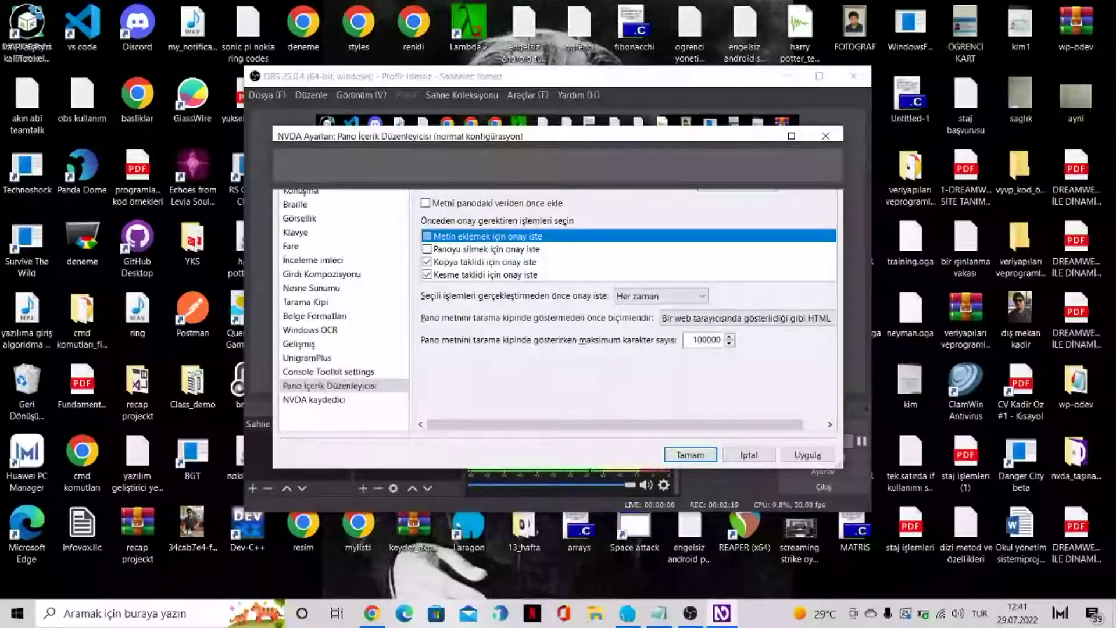
key("shift+Tab")
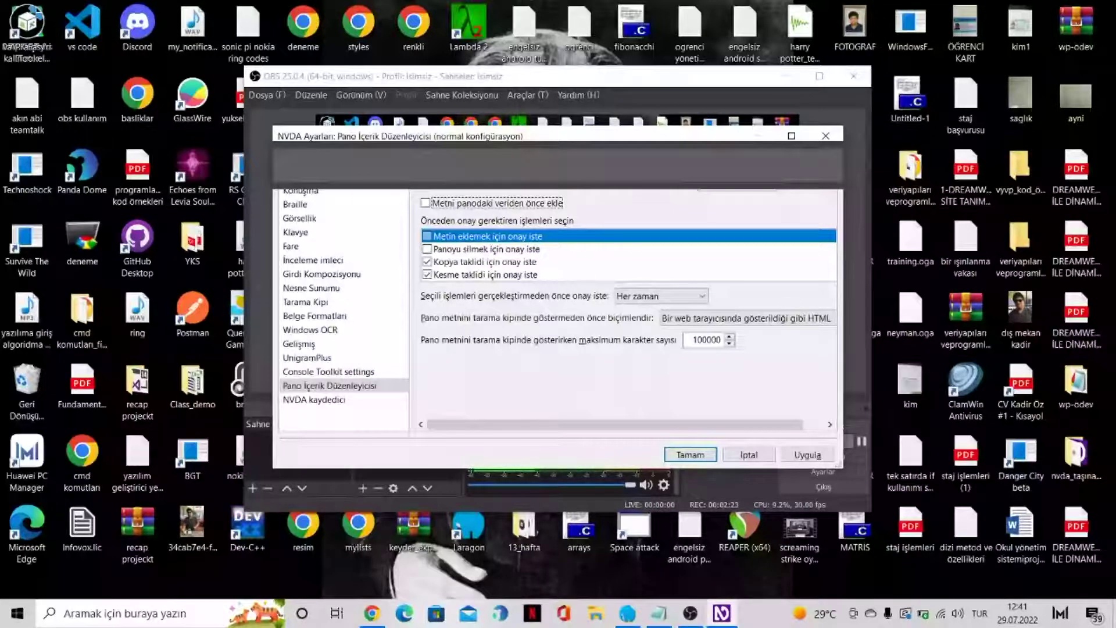
key("Tab")
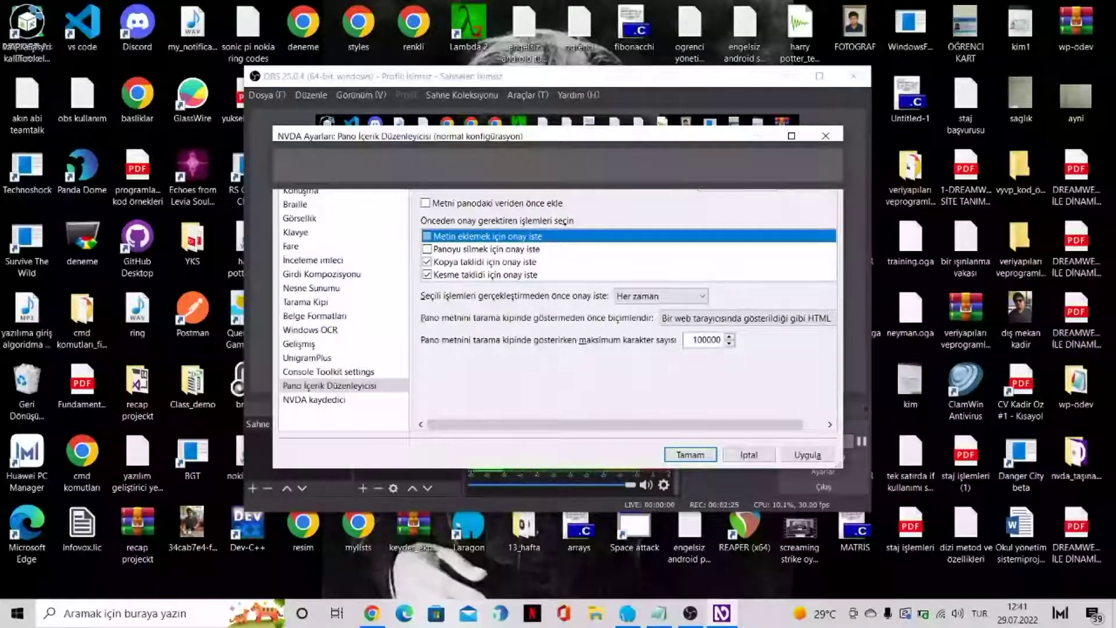
key("Tab")
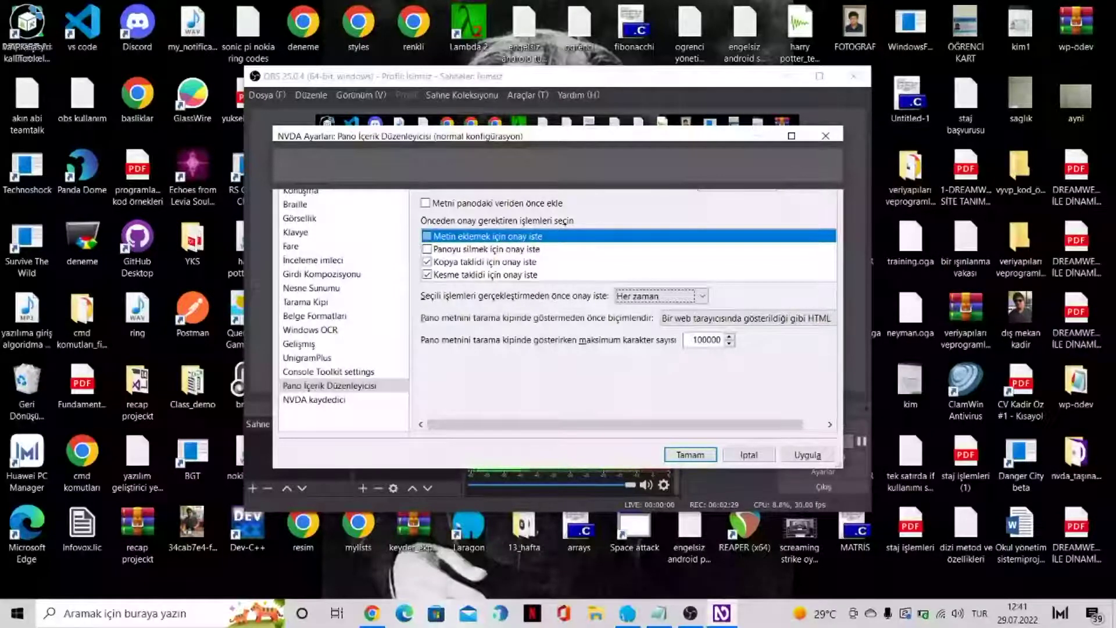
key("Tab")
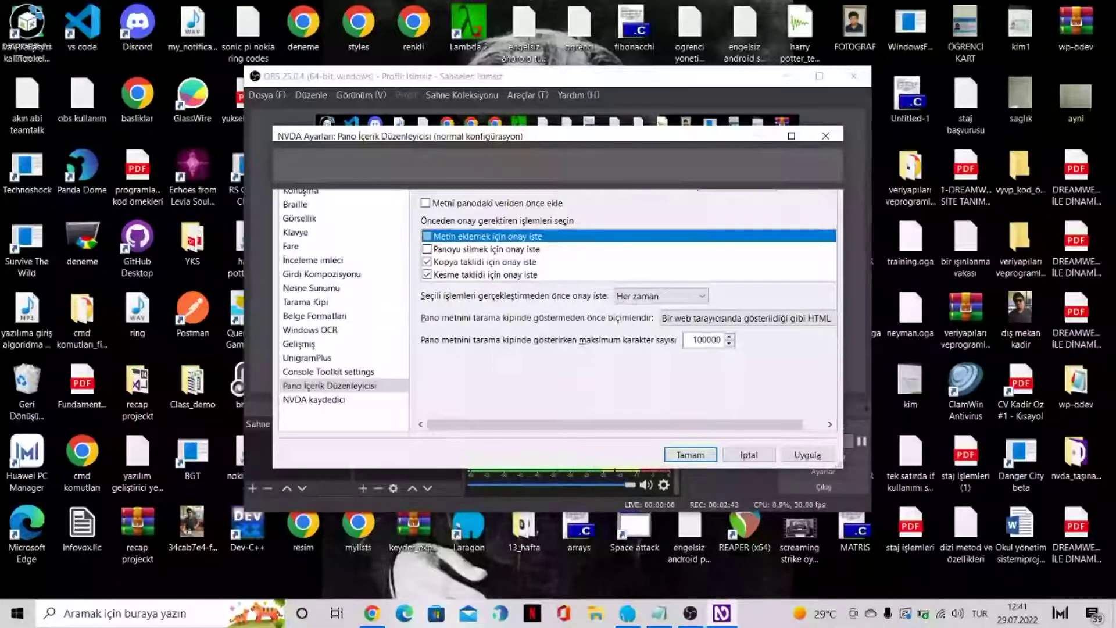
left_click(486, 249)
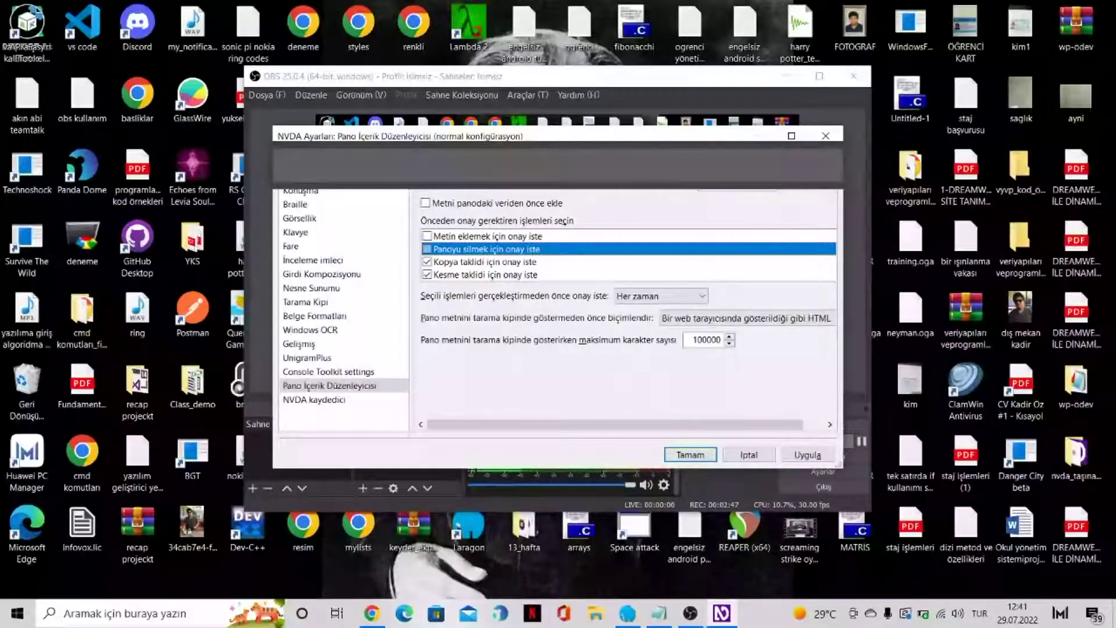
left_click(485, 261)
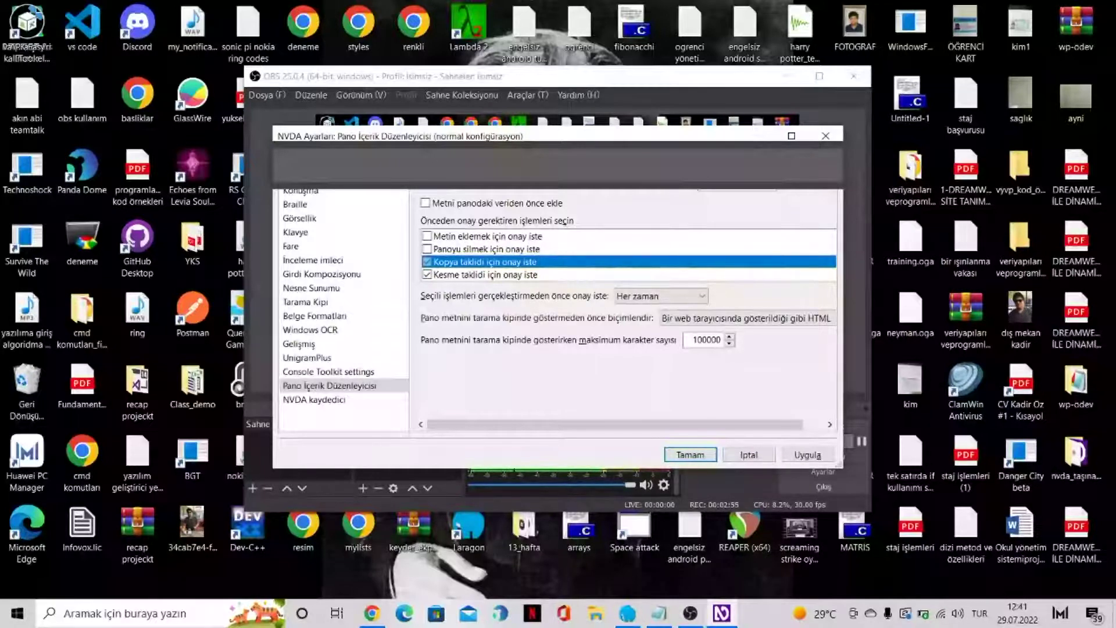
key("space")
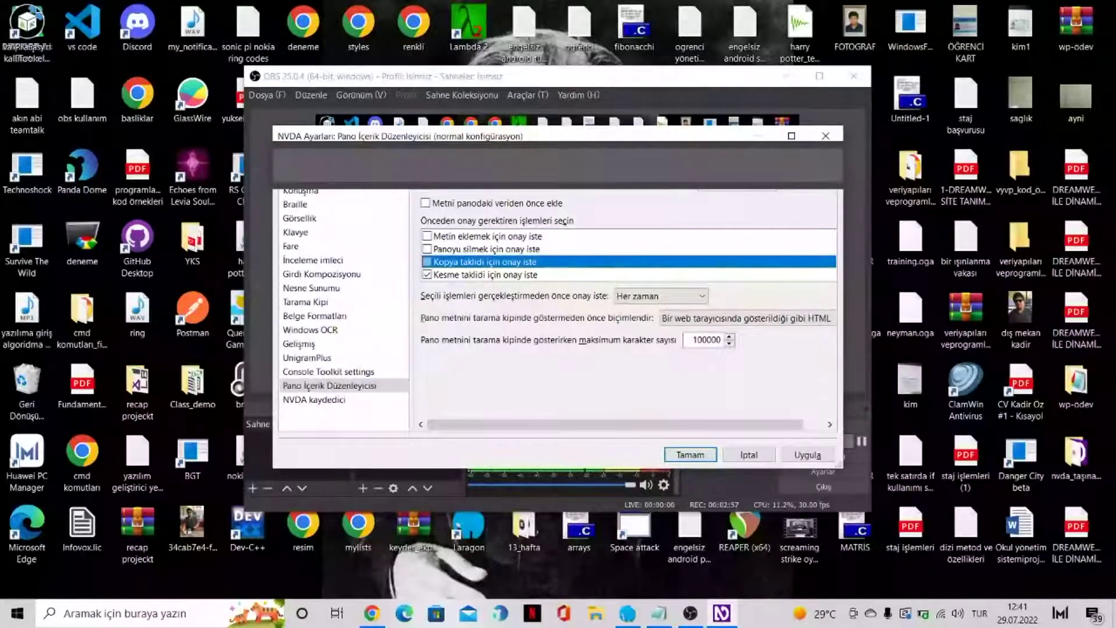
key("Down")
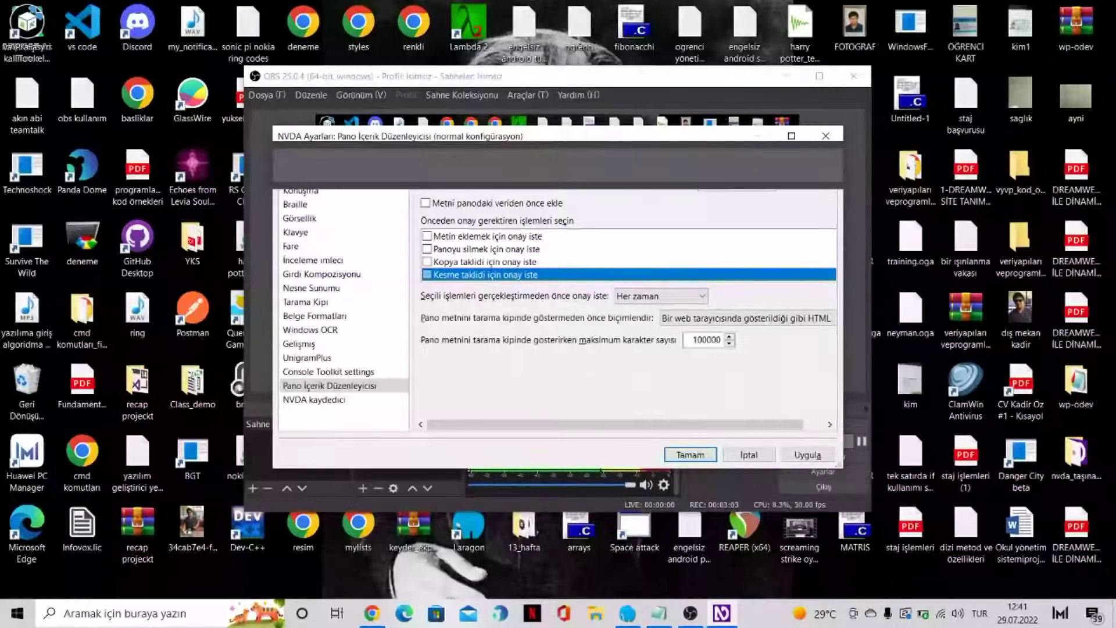
- Review the confirmation timing, browse mode format and maximum character options, leaving the format as browser-style HTML, and accept the settings
key("Tab")
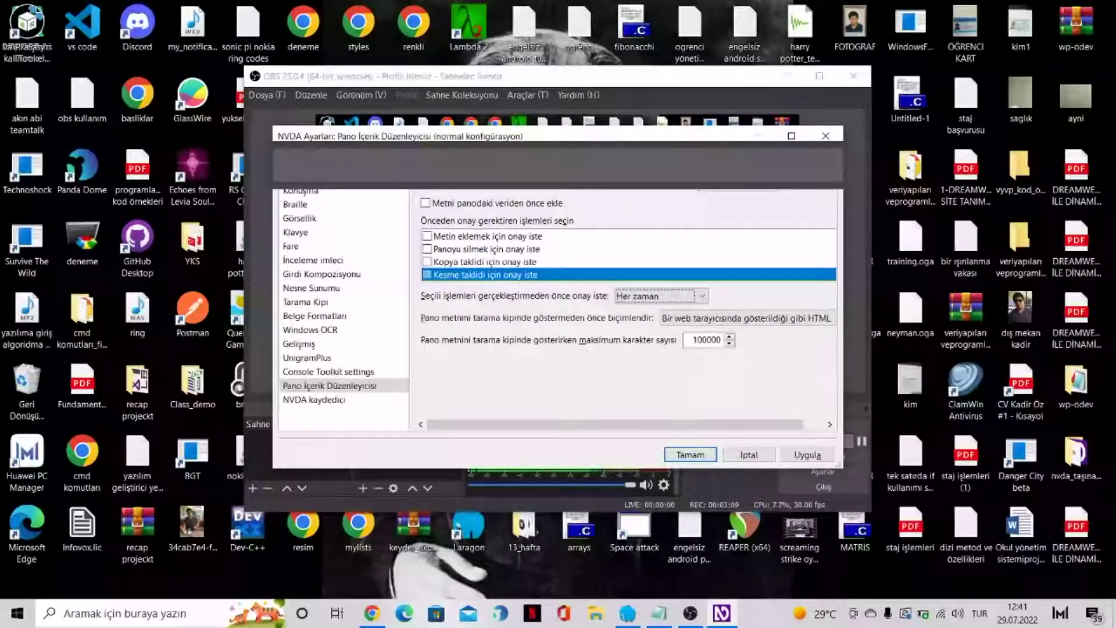
key("Tab")
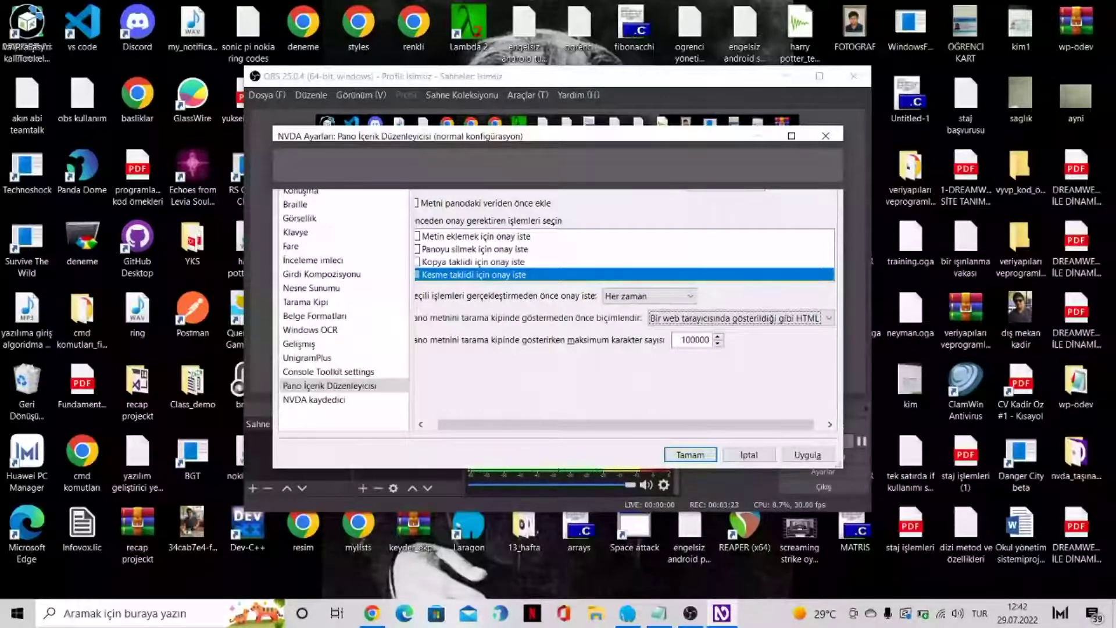
key("Down")
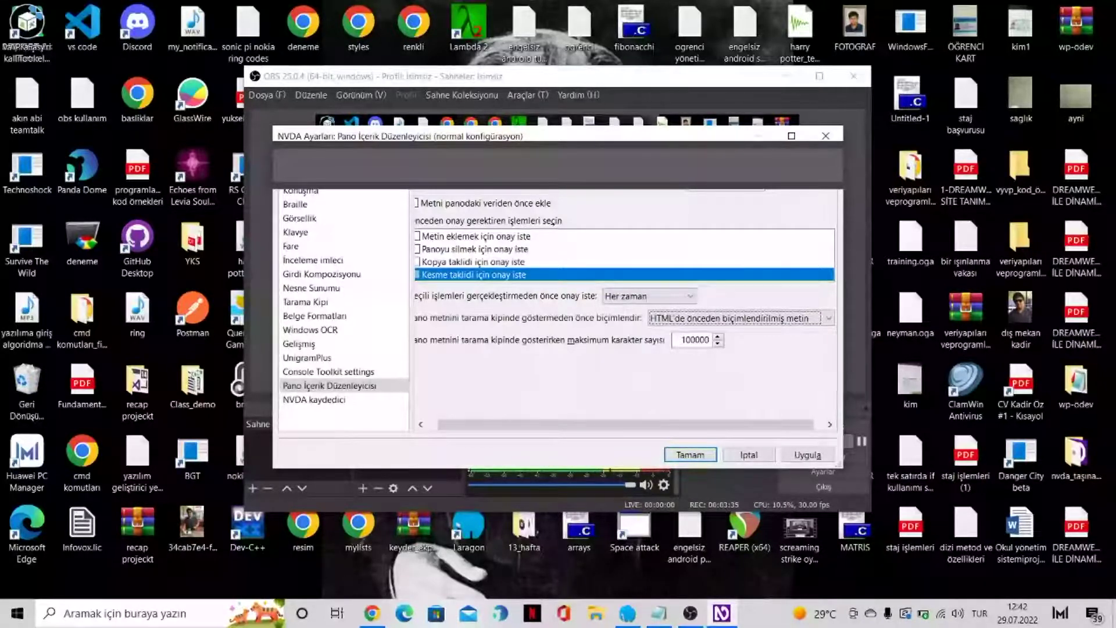
key("Down")
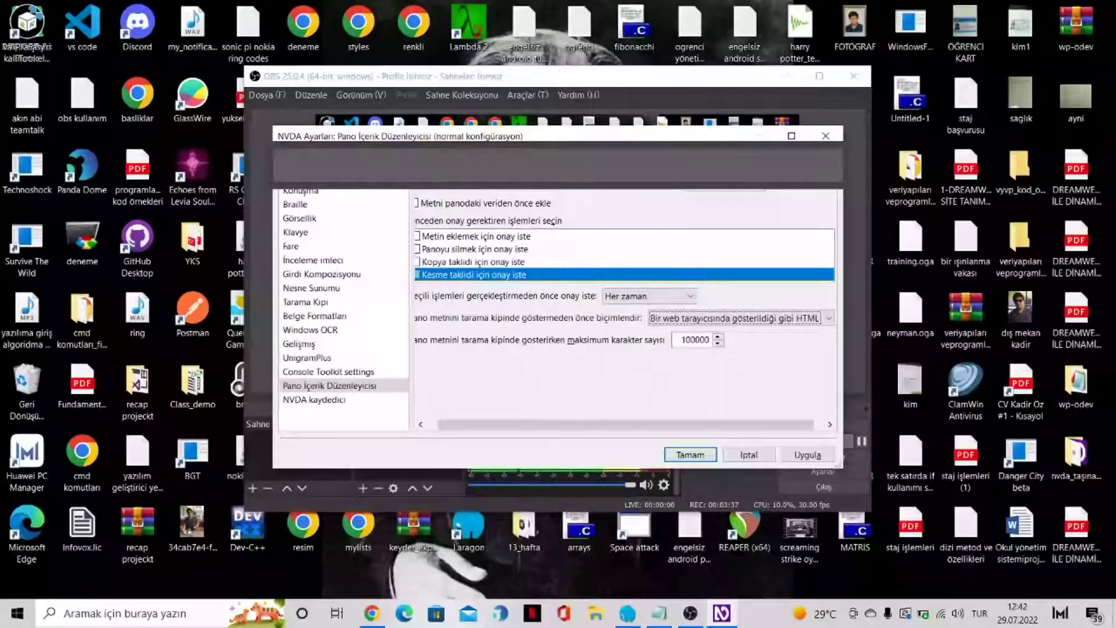
key("Tab")
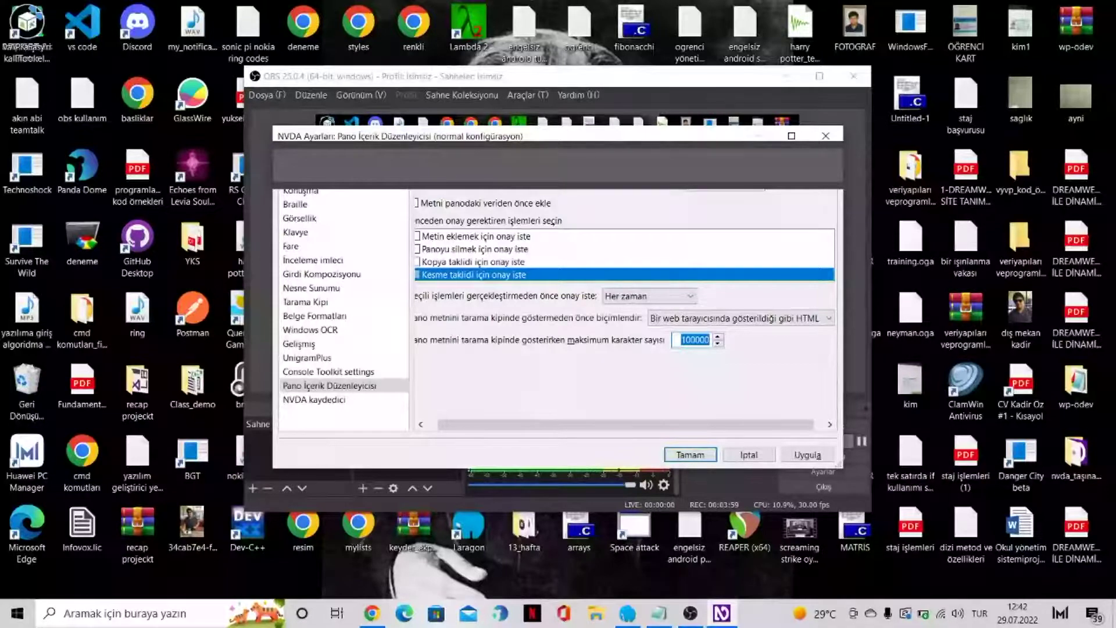
key("Tab")
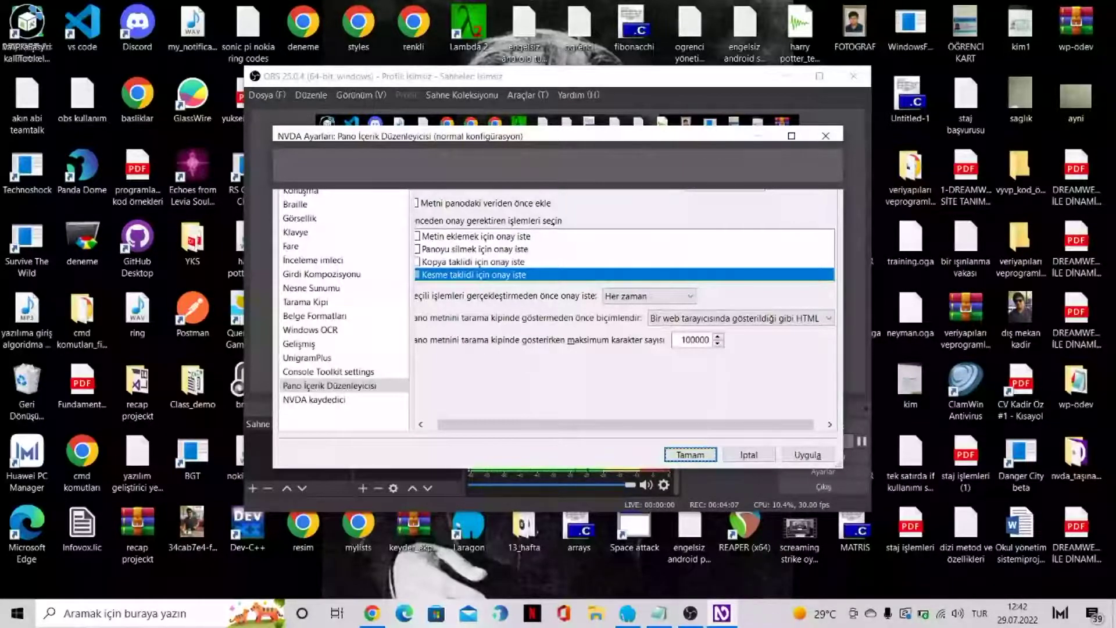
key("Return")
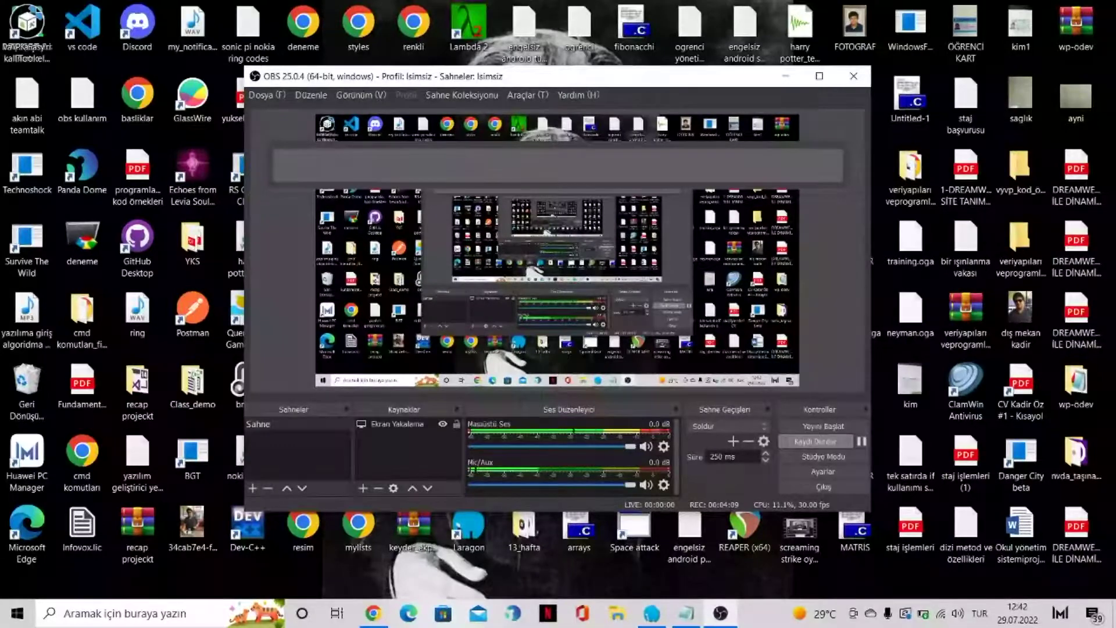
- Switch to Chrome and move through the Uygulama Akademisi page to the Proje Hakkında section
key("alt+Tab")
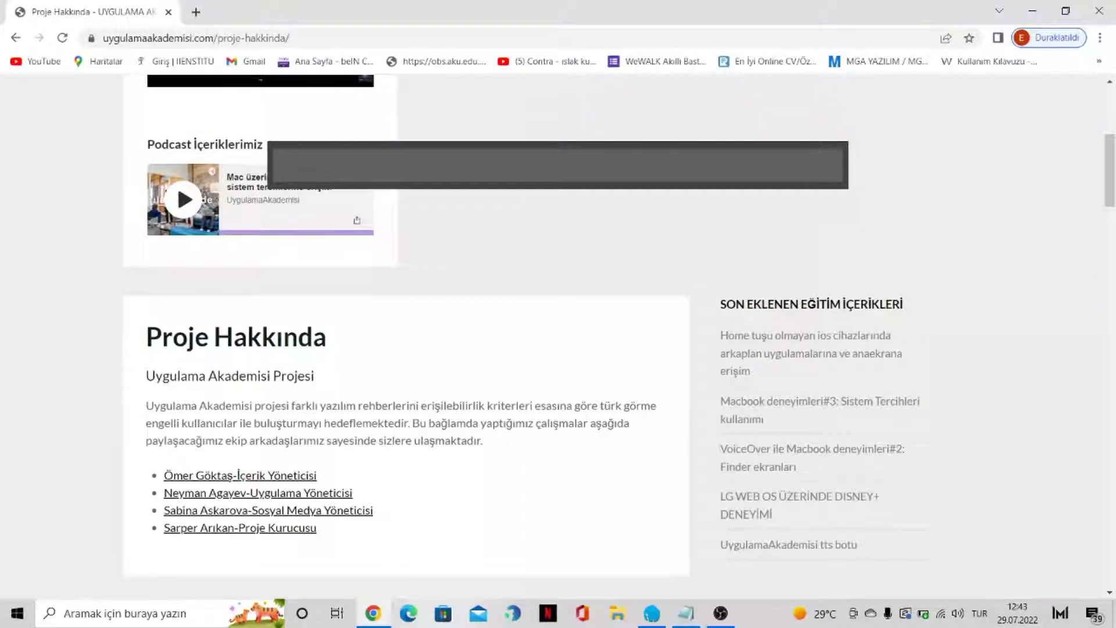
key("ctrl+l")
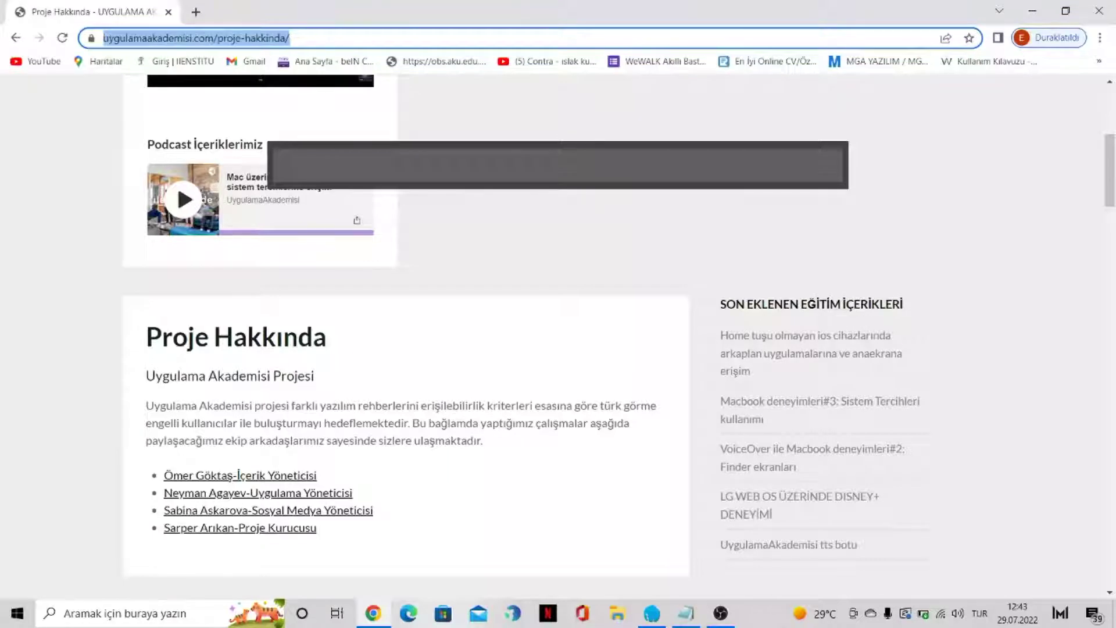
key("Tab")
key("Tab")
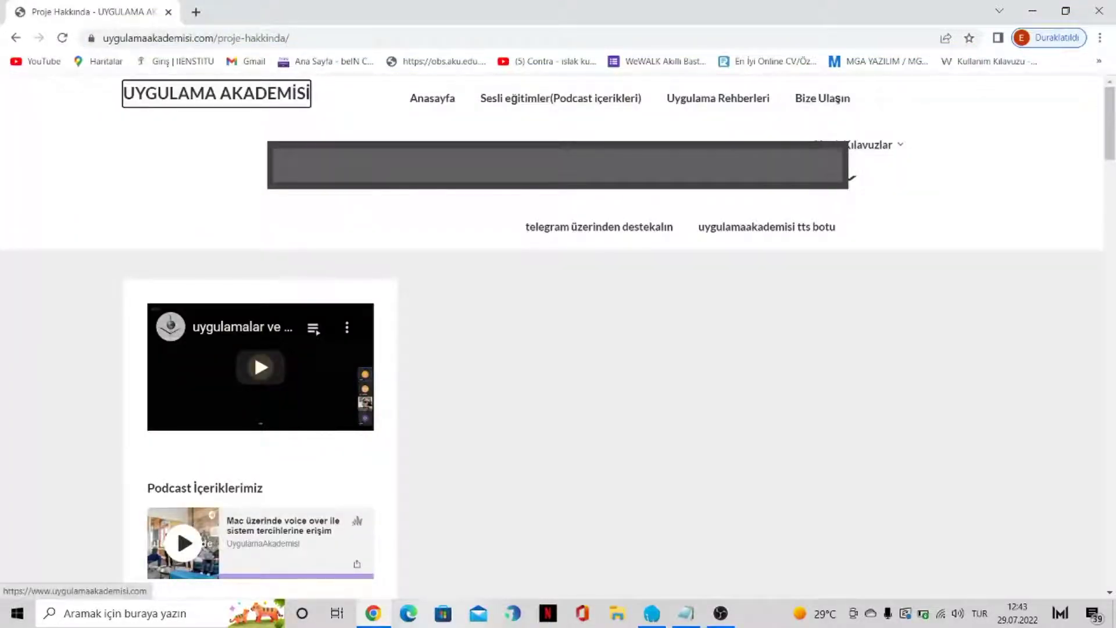
key("h")
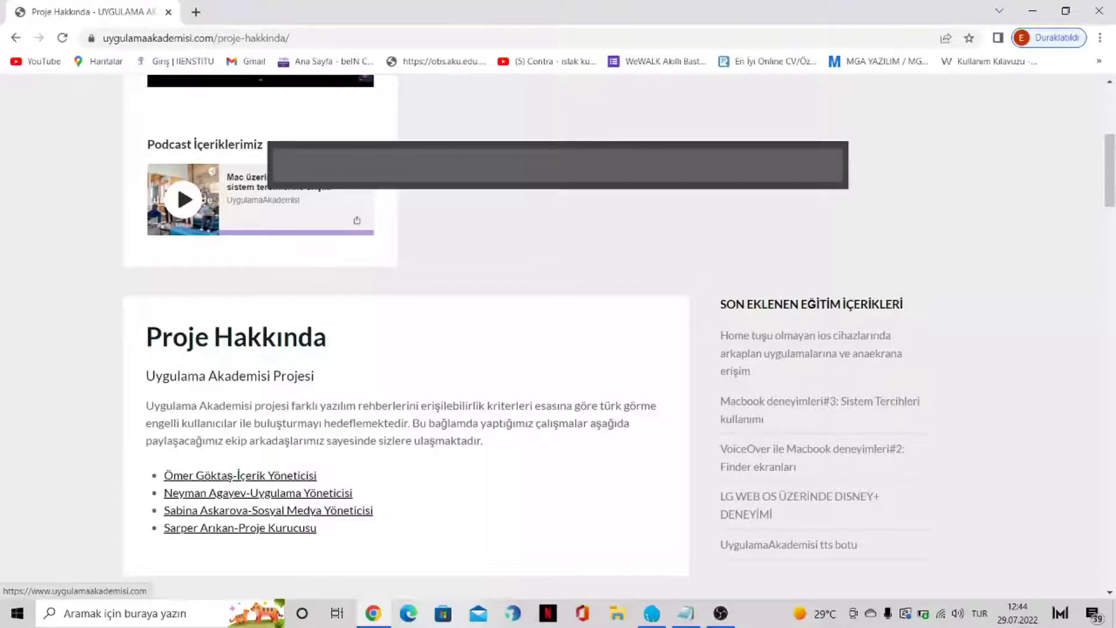
- Switch to the untitled Not Defteri (Notepad) document
key("alt+Tab")
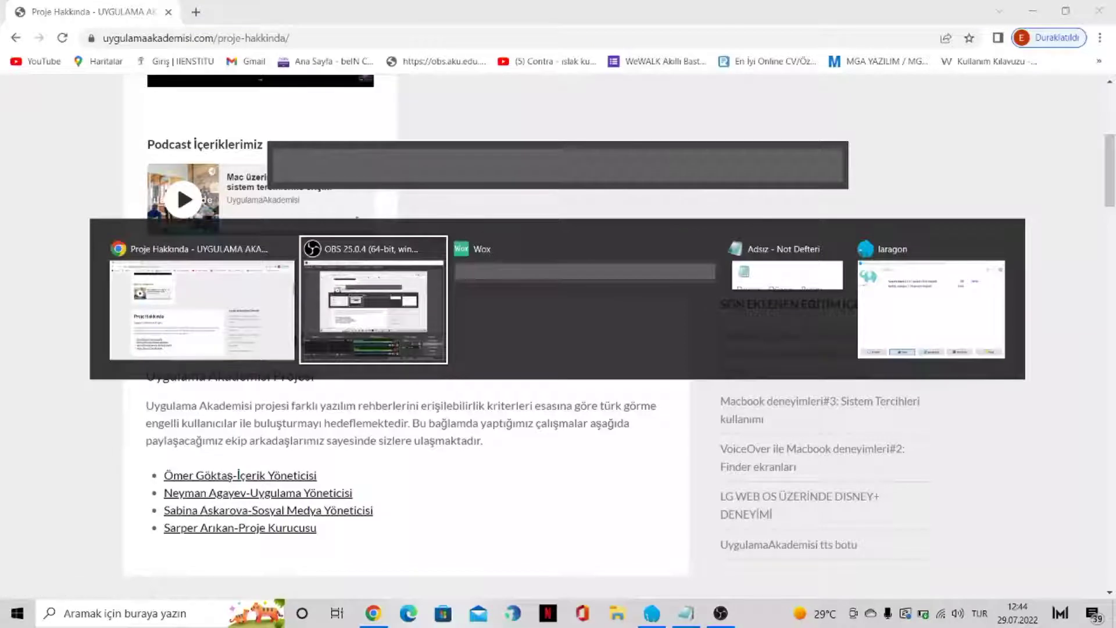
key("alt+Tab")
key("alt+Tab")
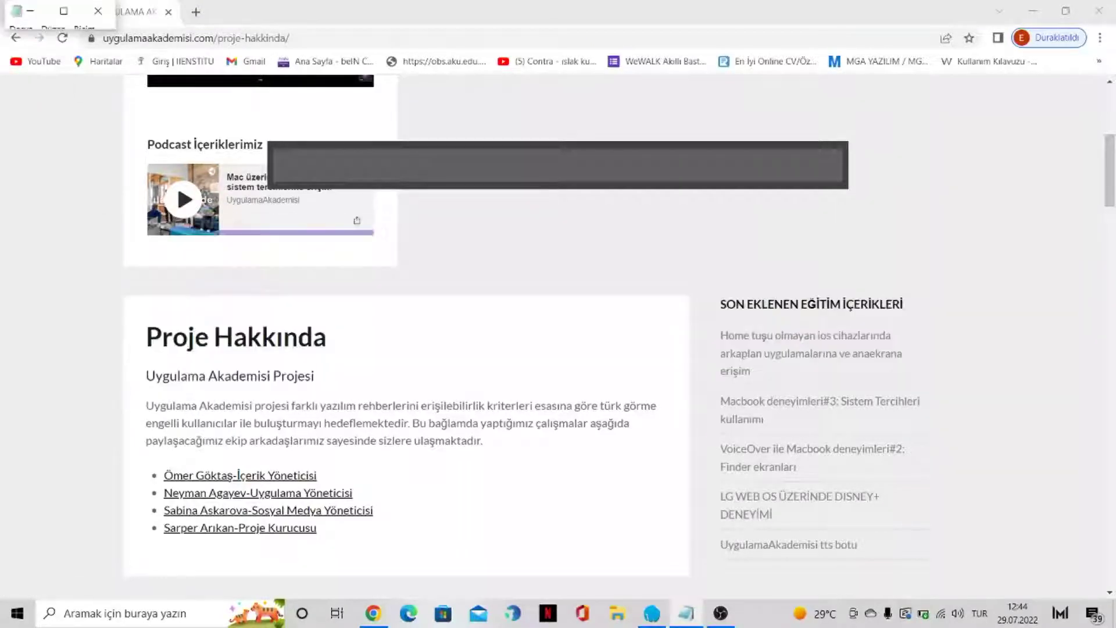